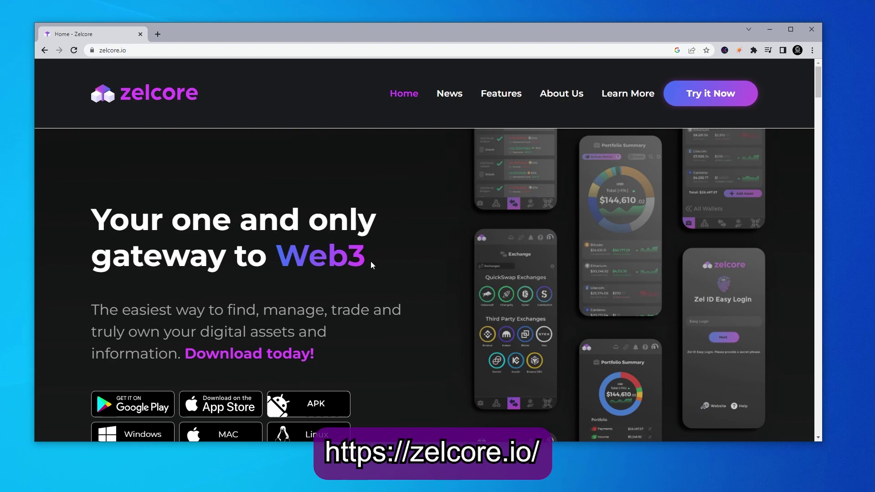
Download the Zelcore Windows desktop installer in Chrome and run zelcore.exe
scroll(417, 252, down, 1)
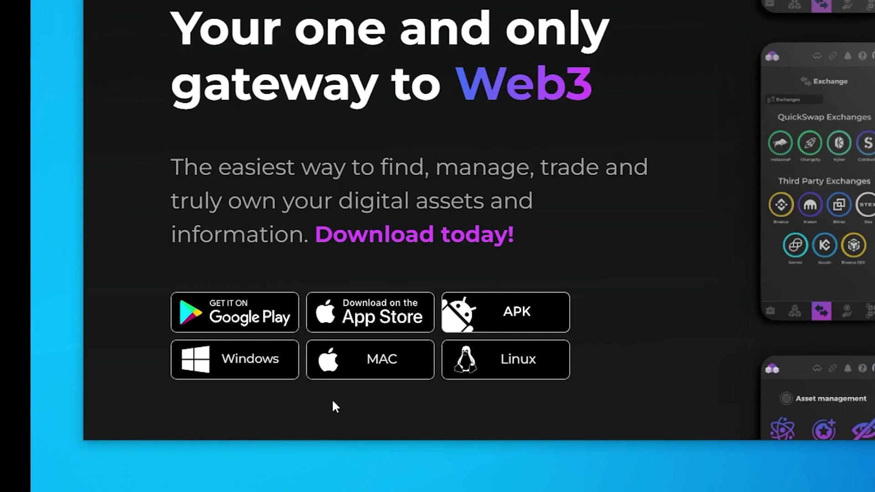
click(230, 381)
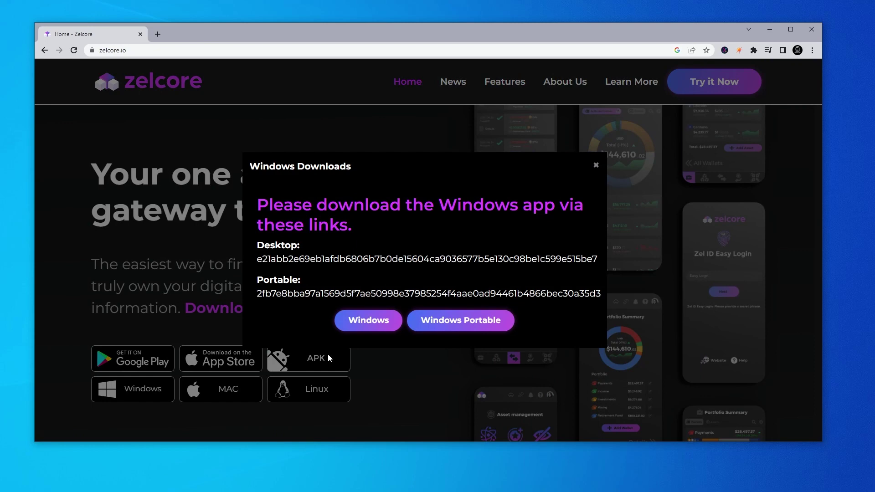
click(378, 321)
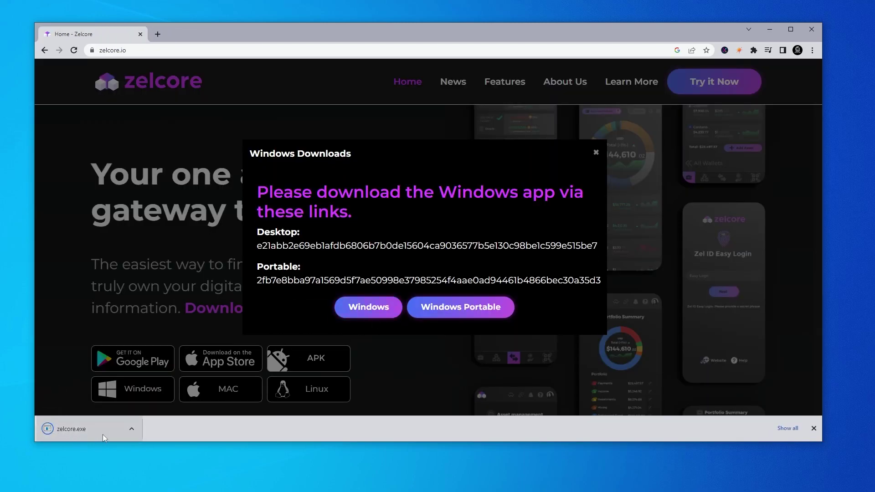
click(78, 433)
click(770, 29)
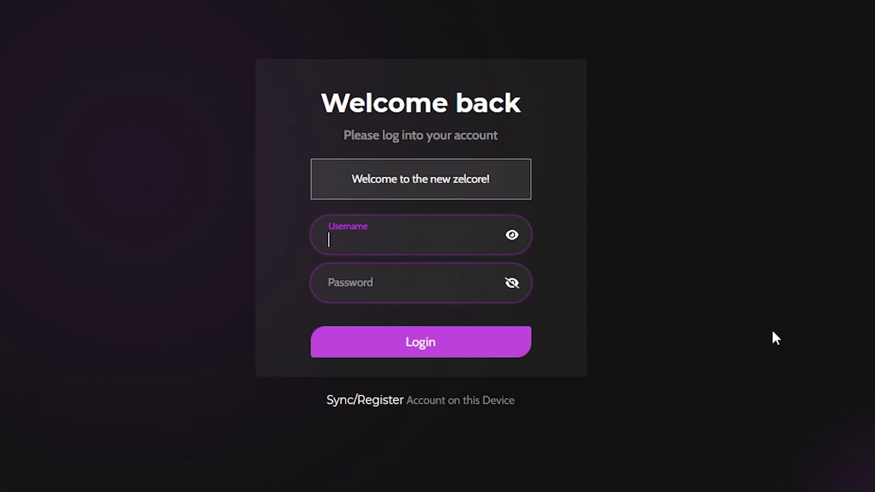
Switch to the Register form and enter a username for the new account
click(714, 273)
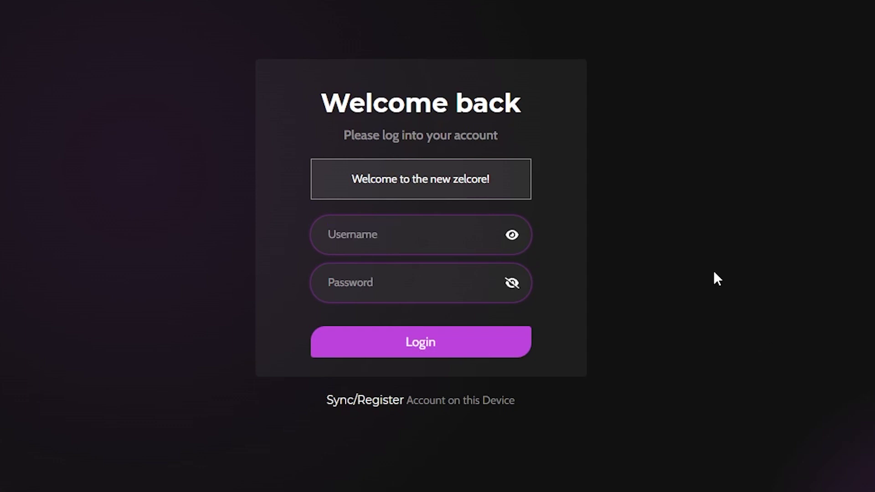
click(385, 403)
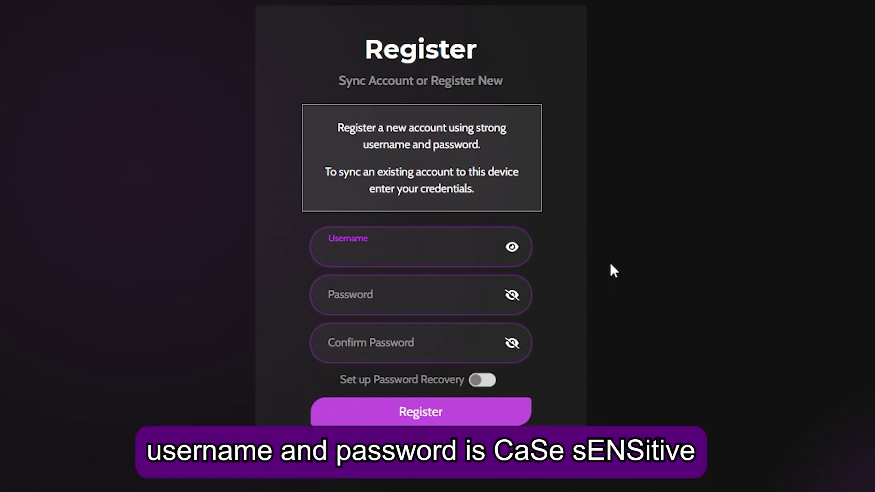
text(Joe)
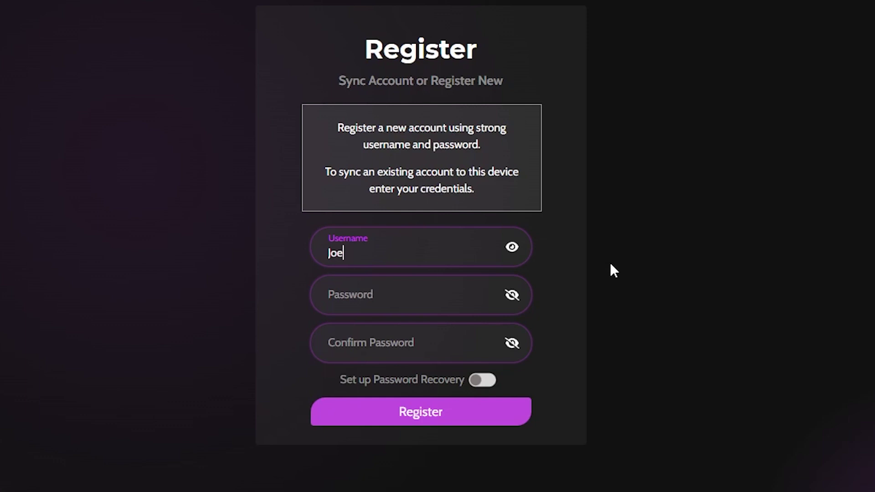
text(Smith)
Paste the account password into both Password and Confirm Password
click(392, 298)
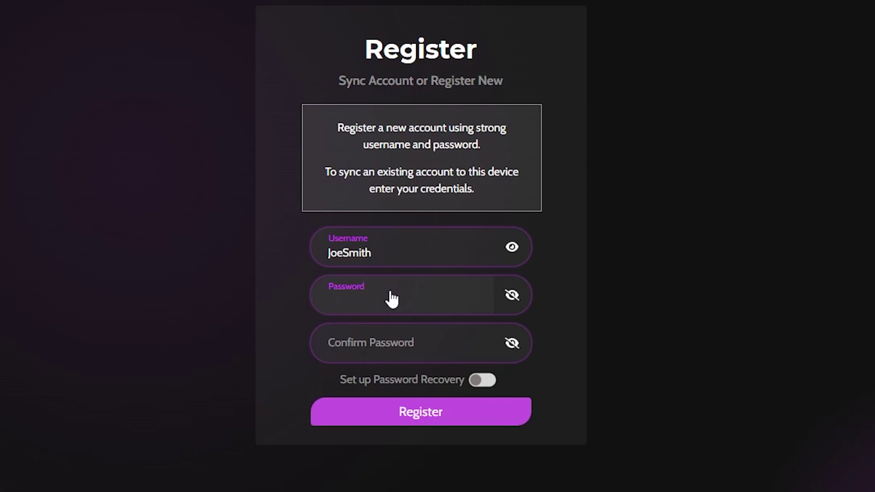
key(ctrl+v)
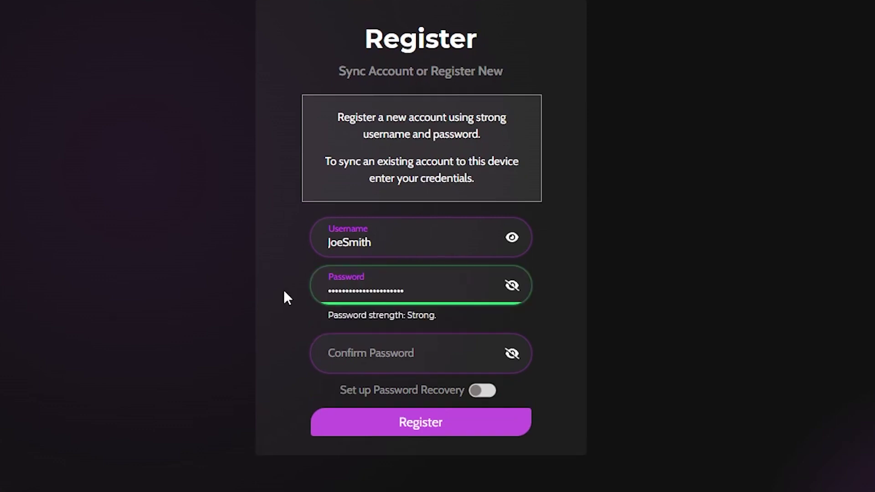
click(405, 355)
key(ctrl+v)
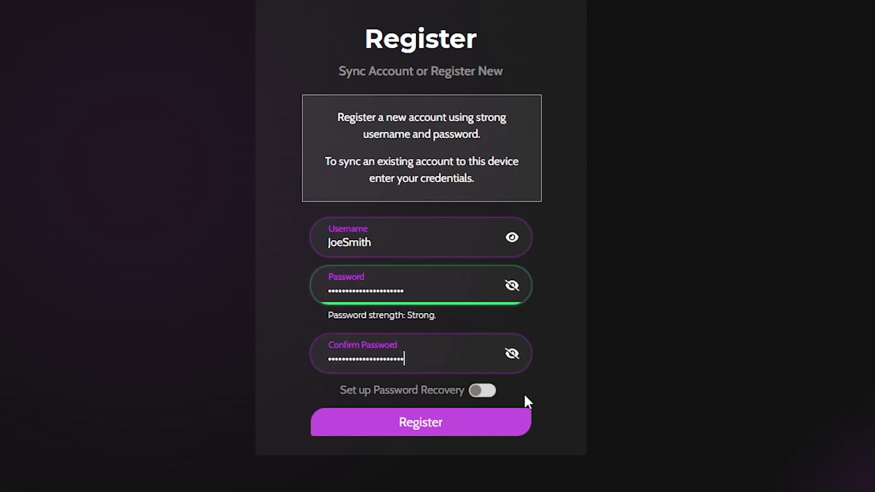
Submit the registration after confirming 'Yes, I have backed up my credentials'
click(424, 433)
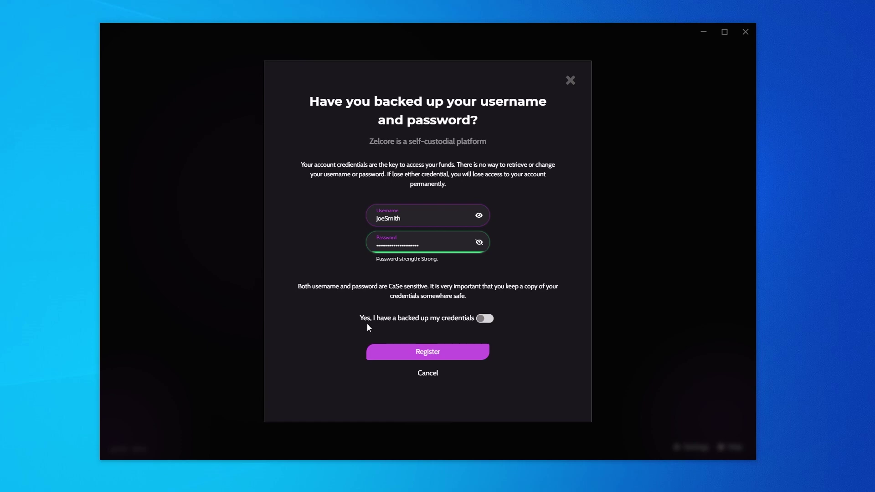
click(484, 321)
click(431, 357)
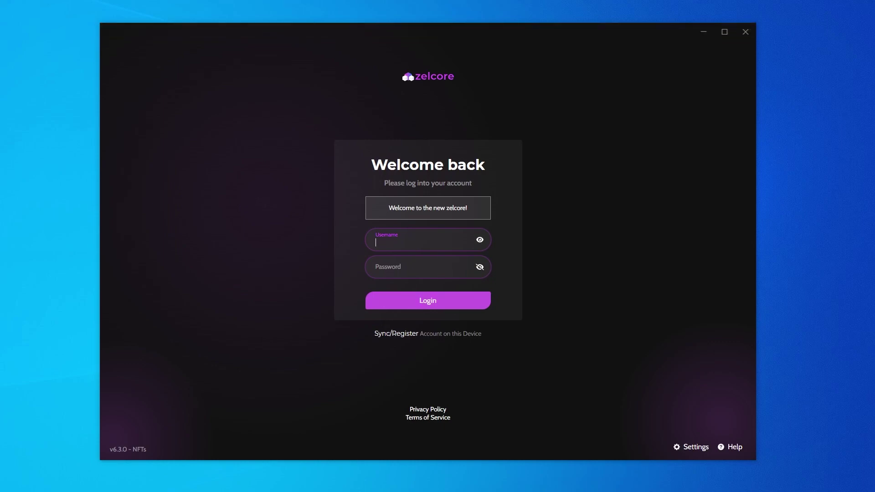
Log in with the new credentials, allow private-network firewall access, and dismiss the information window
text(JoeSmith)
click(393, 266)
key(ctrl+v)
click(431, 300)
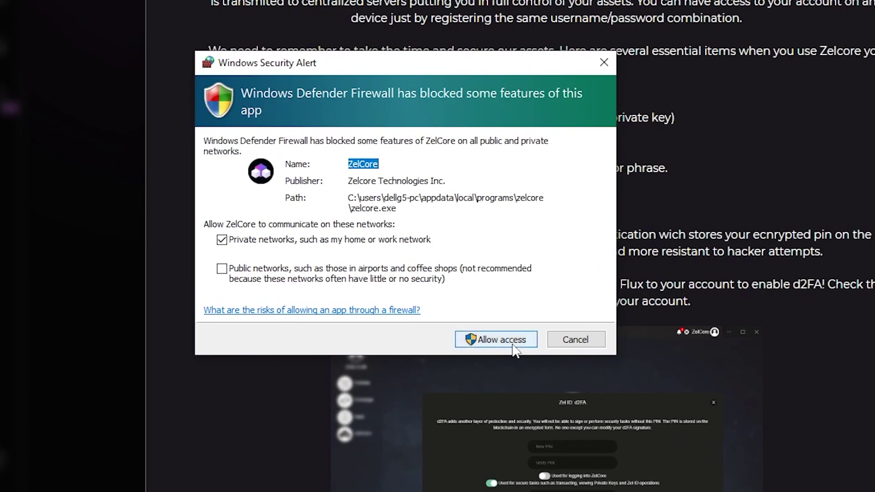
click(496, 340)
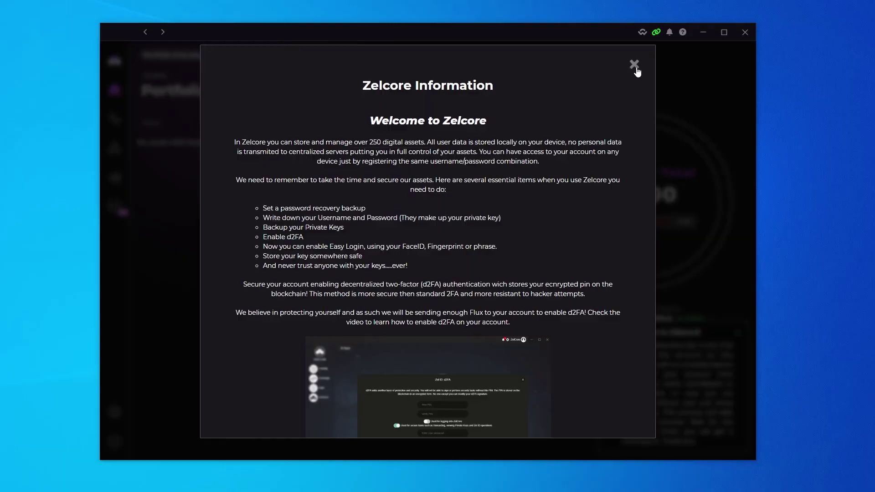
click(635, 65)
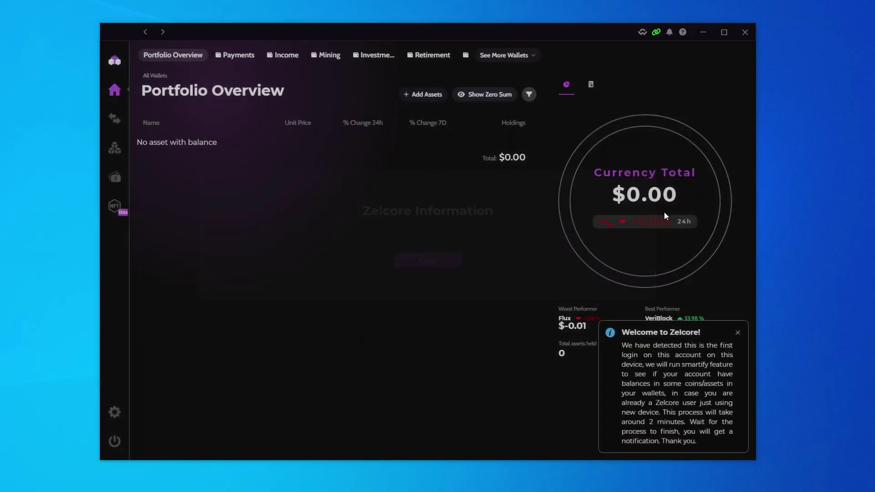
Enable Portfolio Change 24h and Current Portfolio Value; hide Total Change 7d, Total assets held, Worst Performer
click(737, 334)
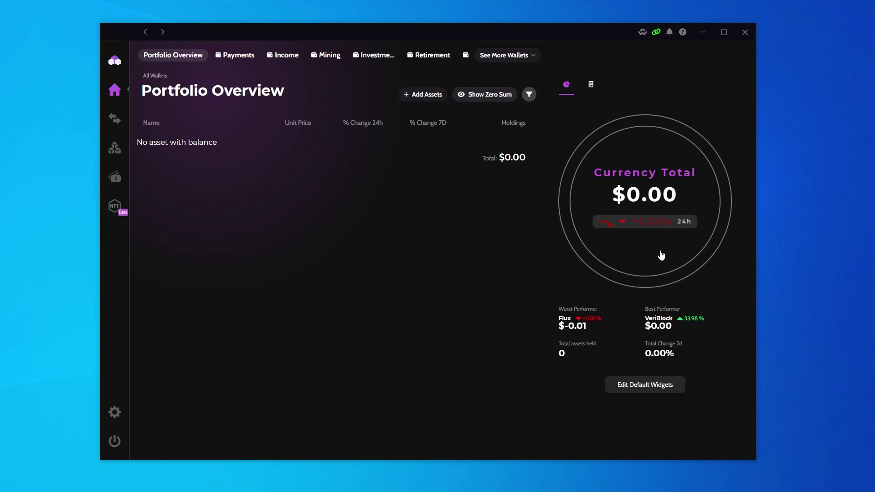
click(645, 387)
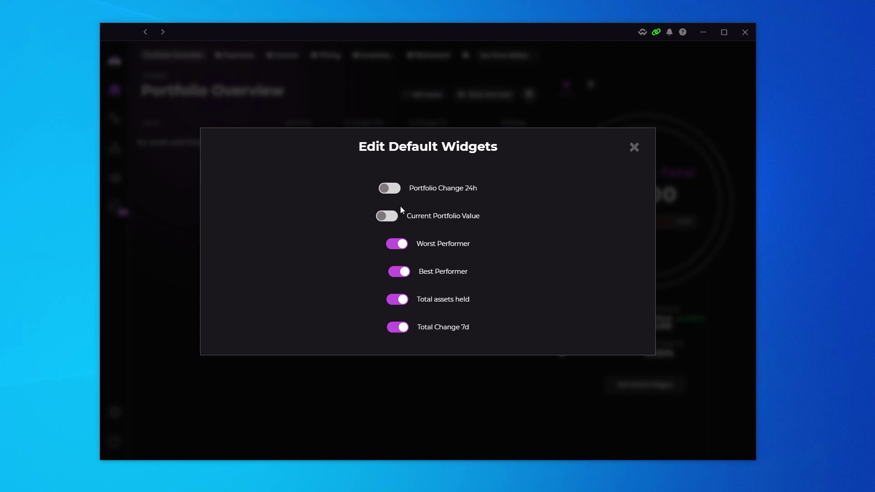
click(393, 189)
click(390, 216)
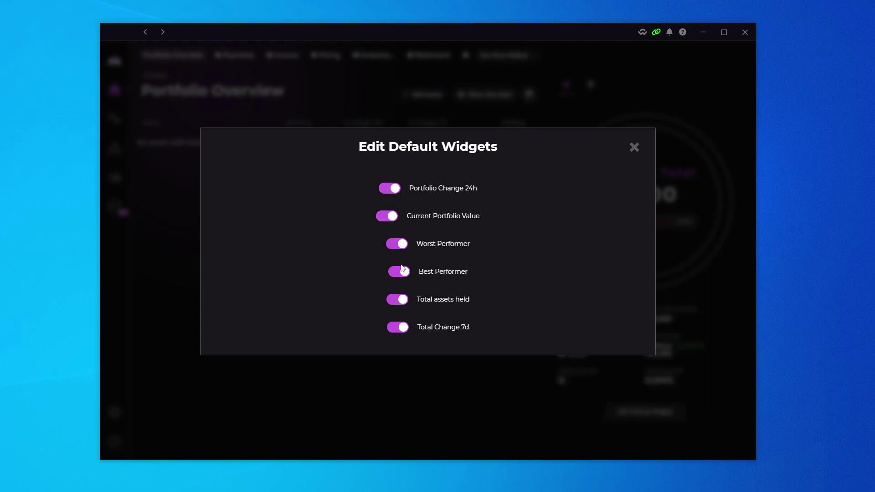
click(399, 329)
click(398, 301)
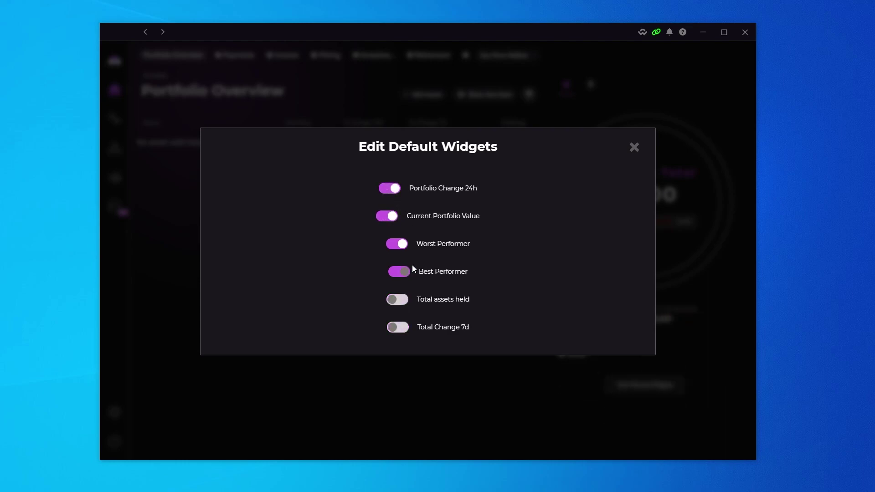
click(396, 245)
click(634, 147)
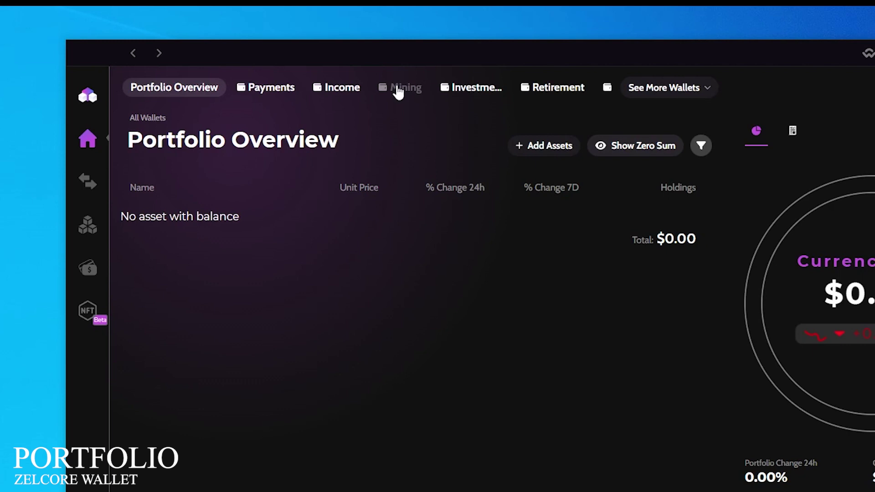
Look through the full wallet list, then open the Payments wallet
click(648, 91)
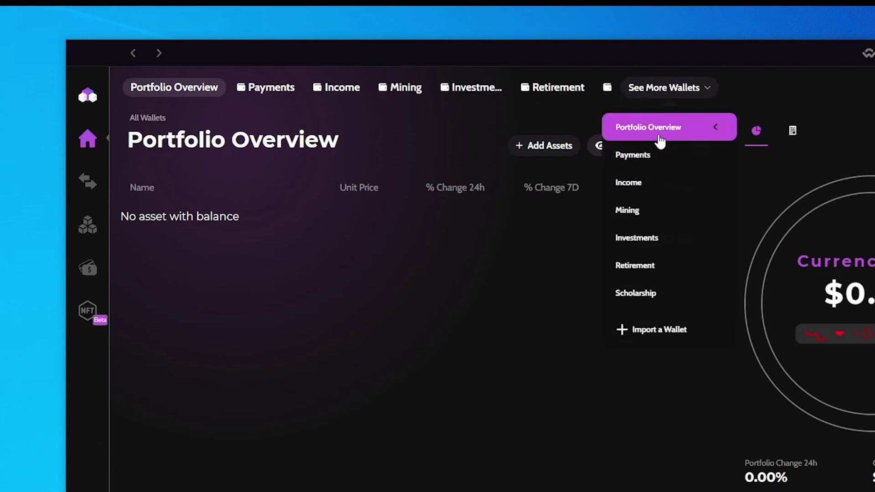
click(270, 154)
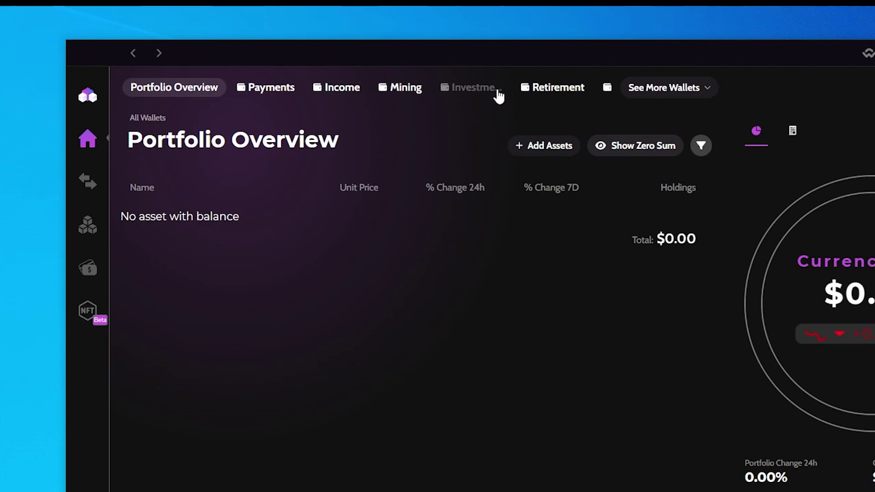
click(271, 91)
Retitle the Payments wallet to 'Wallet 1' in its Wallet Settings
click(674, 86)
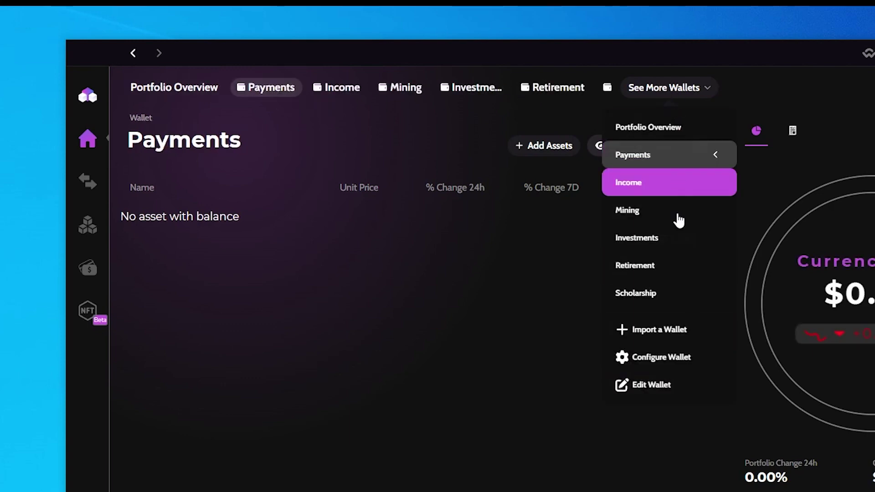
click(662, 393)
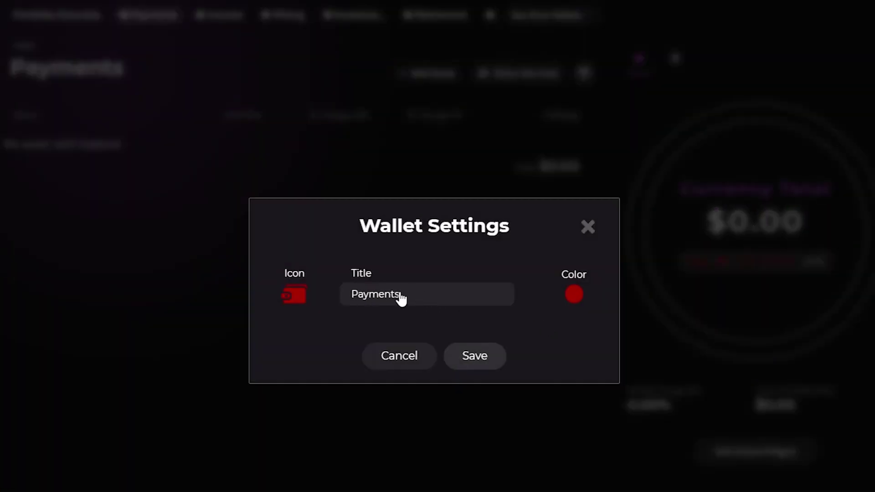
drag(412, 296, 317, 303)
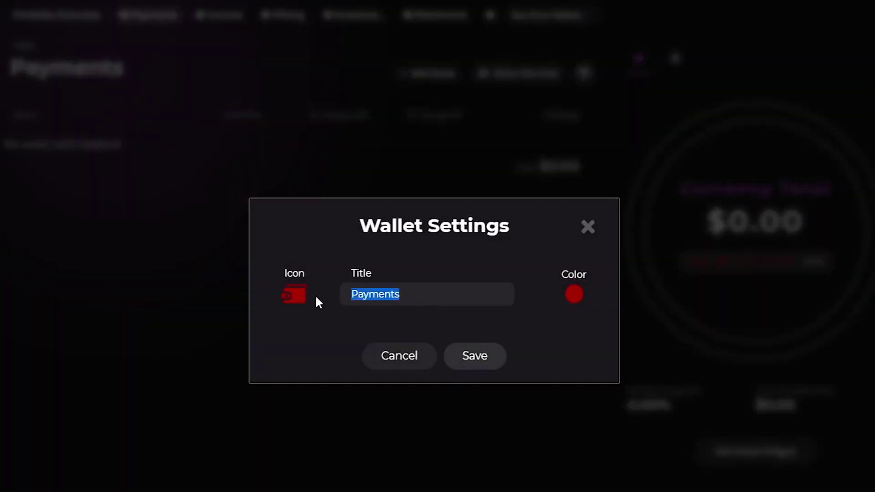
text(Wallet )
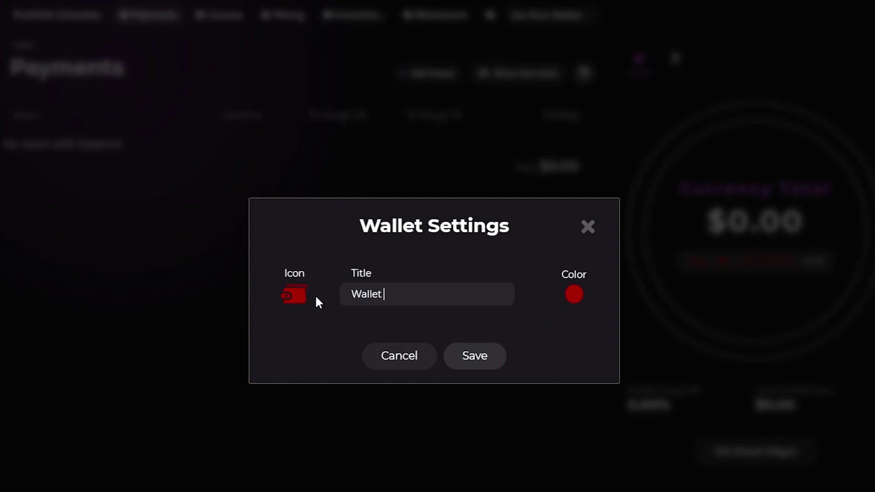
text(1)
click(575, 294)
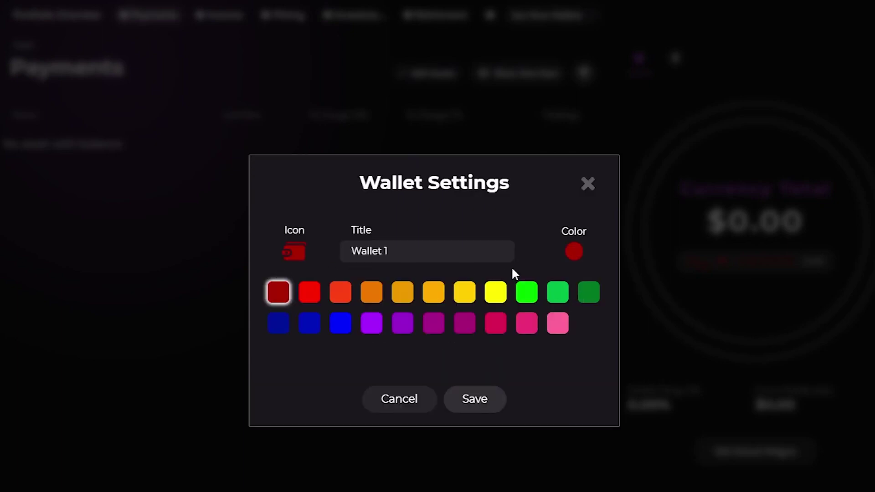
click(587, 184)
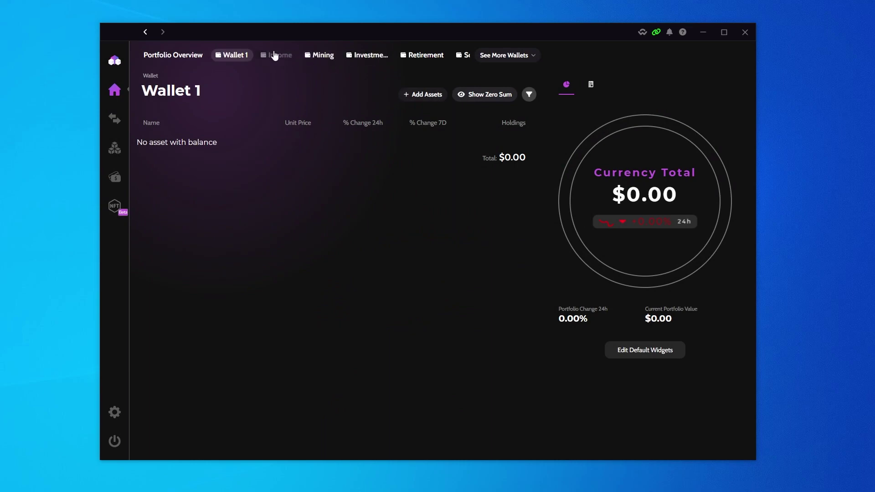
Retitle the Income and remaining wallets Wallet 2 through Wallet 6, then go back to Portfolio Overview
click(284, 56)
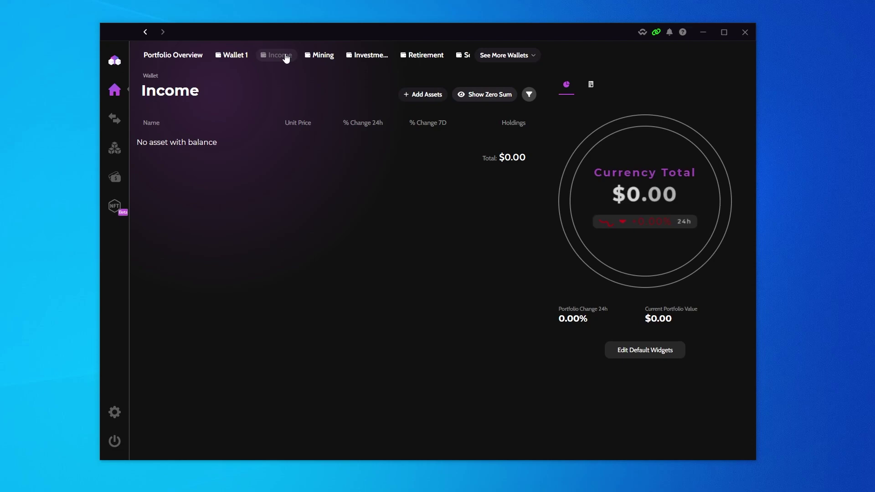
click(237, 57)
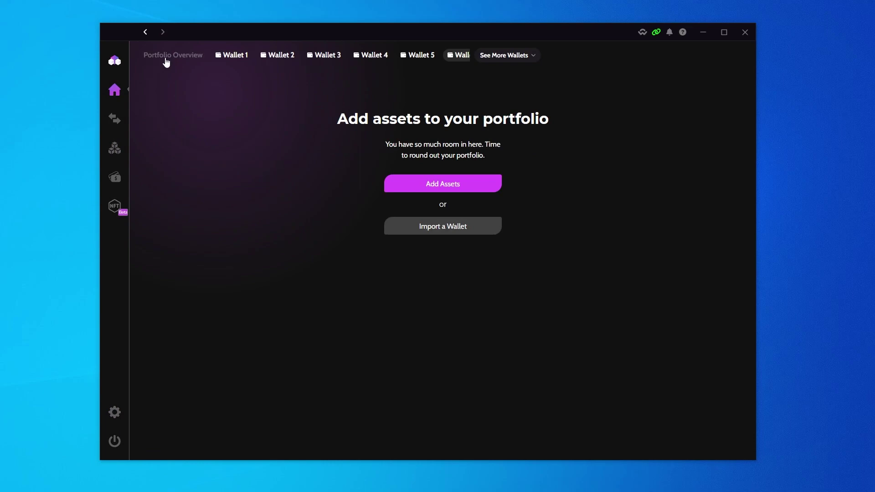
click(166, 60)
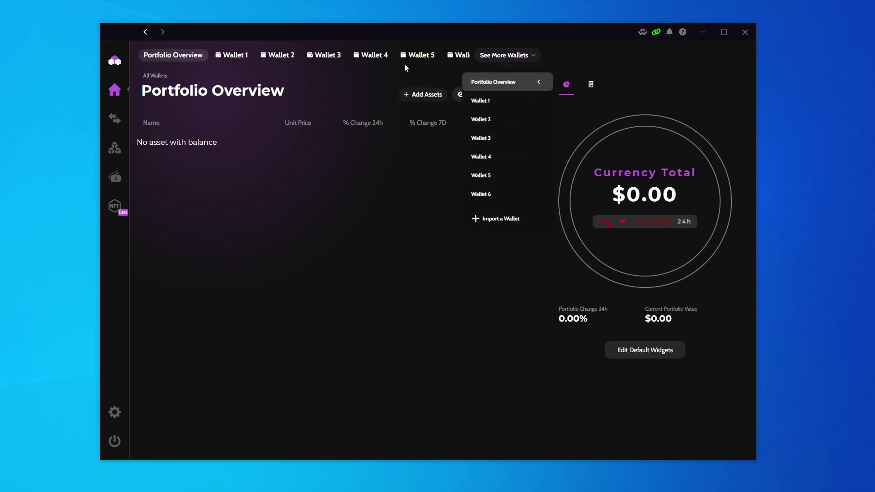
Open the Zelcore+ plans page from the expanded sidebar's zelcore logo item
mouse_move(114, 72)
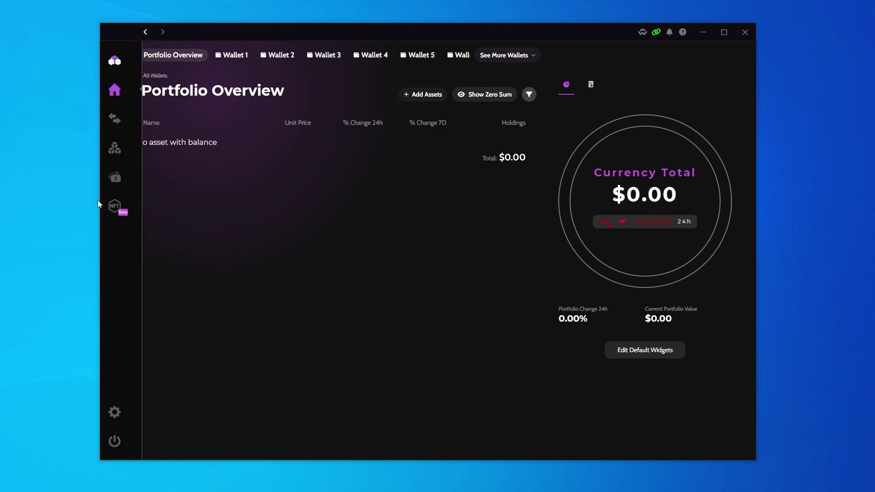
mouse_move(111, 141)
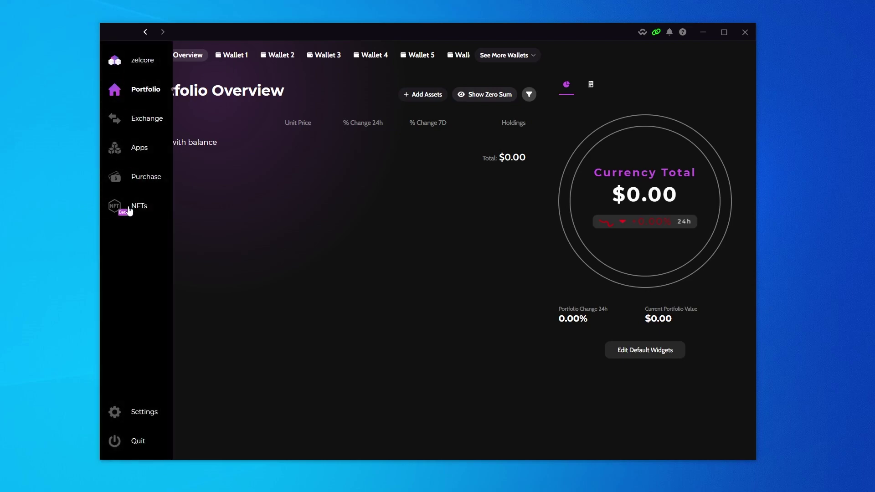
click(150, 63)
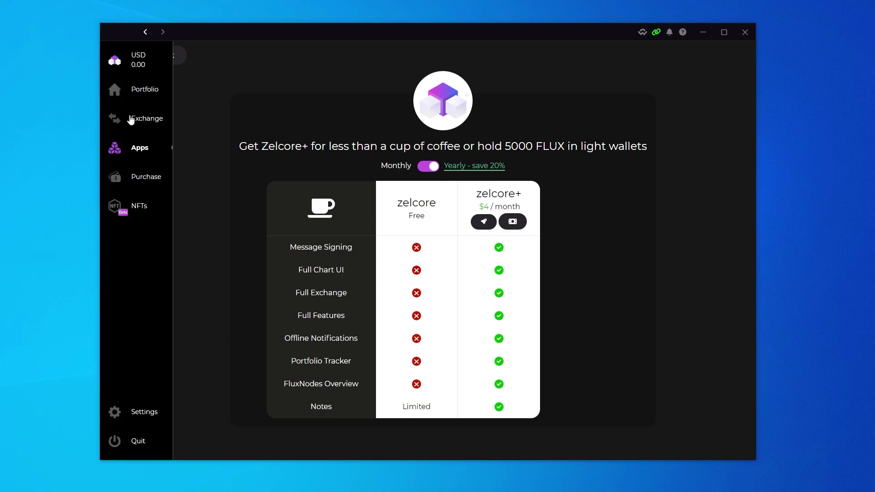
On the Exchange page, choose the KuCoin card to start connecting an account
click(130, 119)
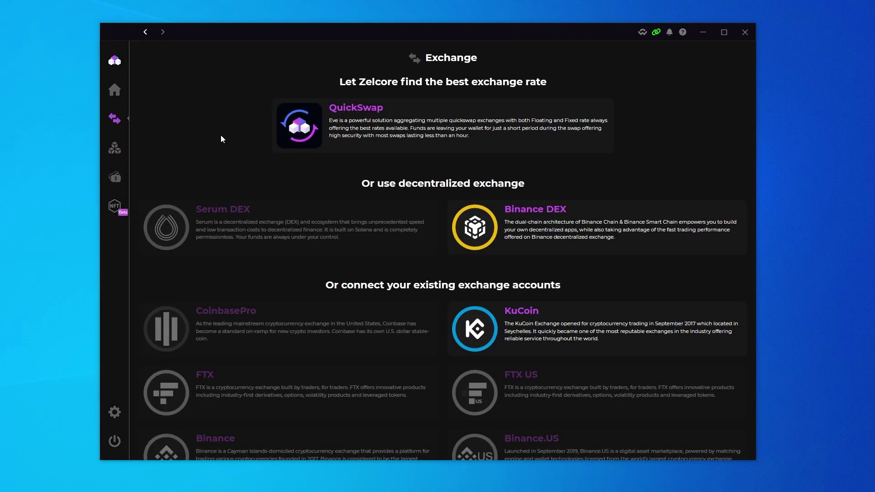
scroll(221, 139, down, 6)
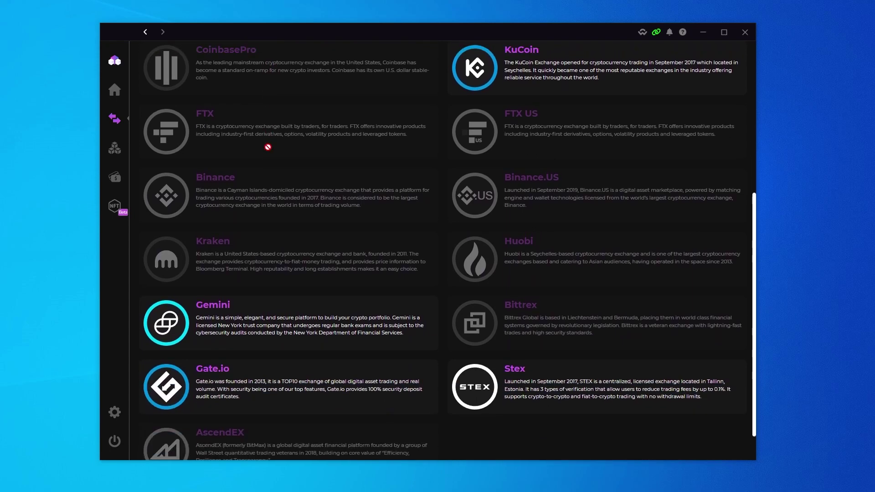
scroll(268, 147, up, 1)
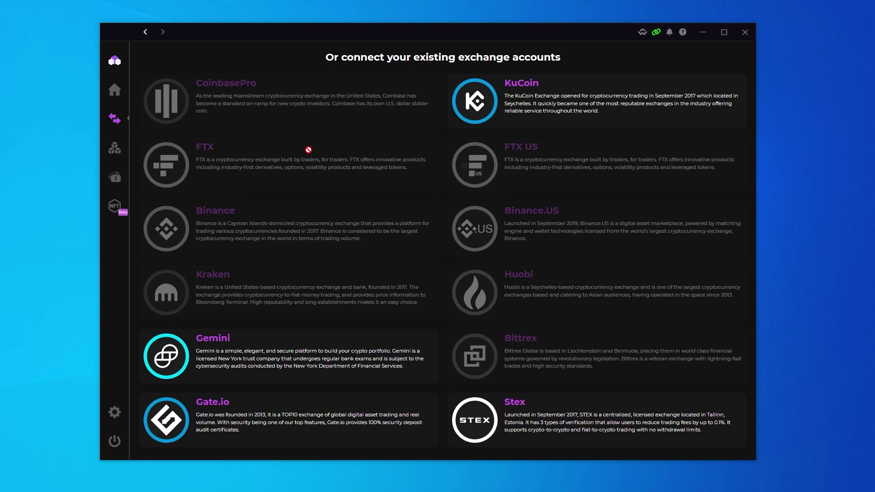
click(513, 102)
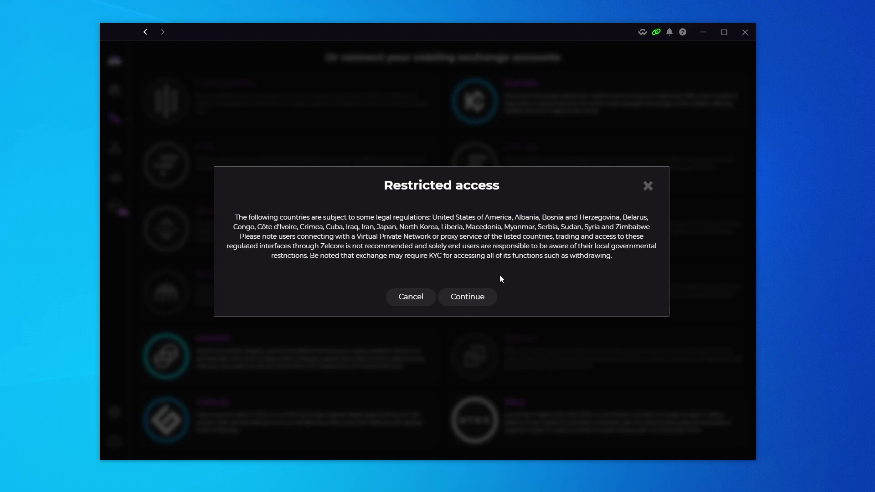
Accept the restricted-access notice, then close the KuCoin API credentials form without connecting
click(468, 299)
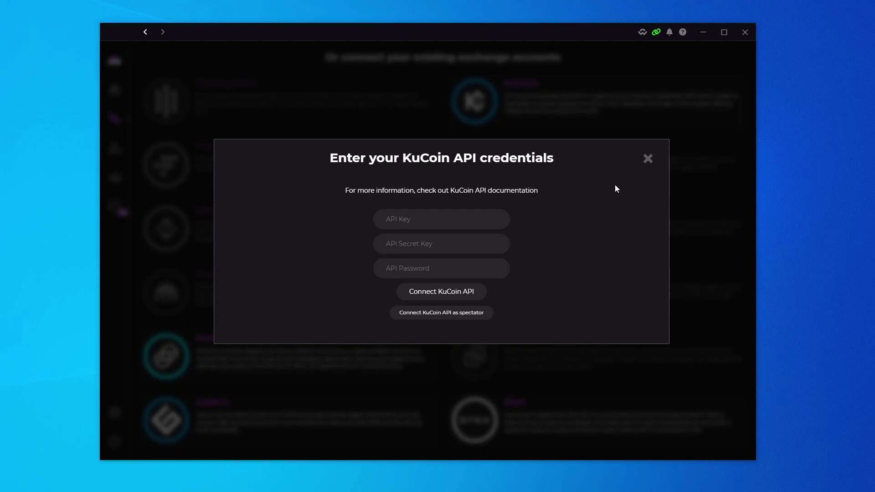
click(648, 158)
scroll(444, 286, down, 3)
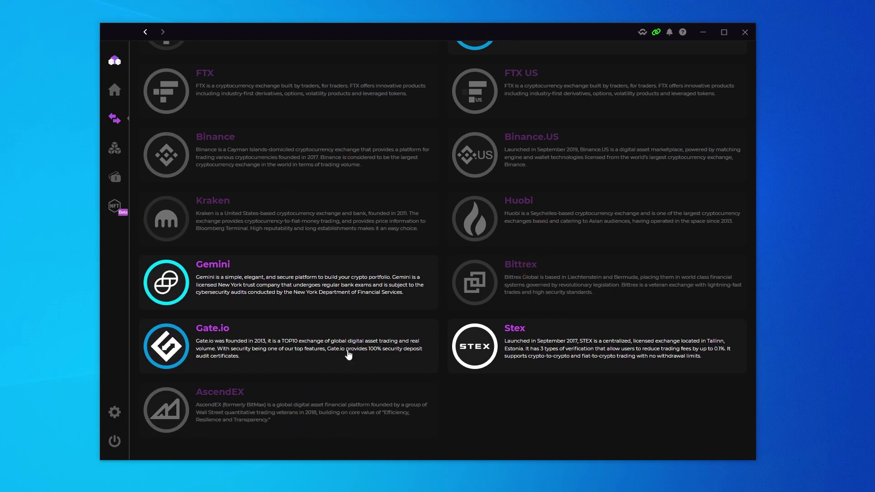
scroll(318, 342, up, 10)
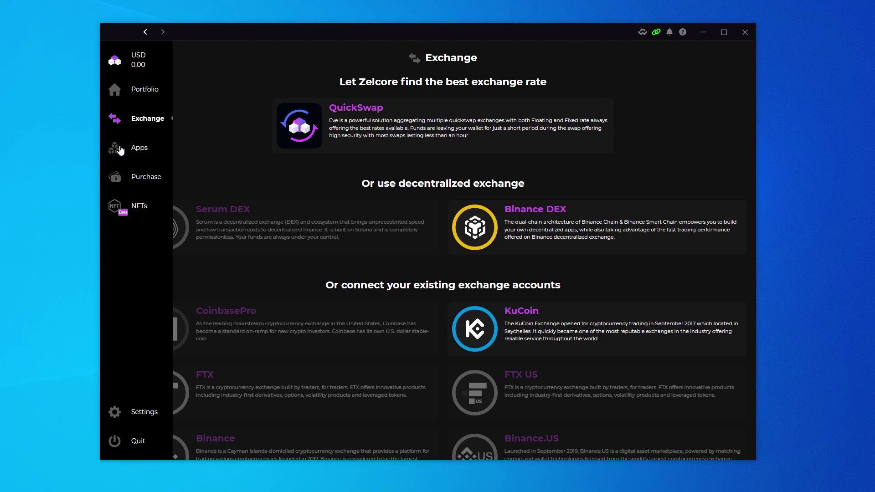
Open the FluxNodes app from Apps and explore its world map of 14767 nodes
click(120, 151)
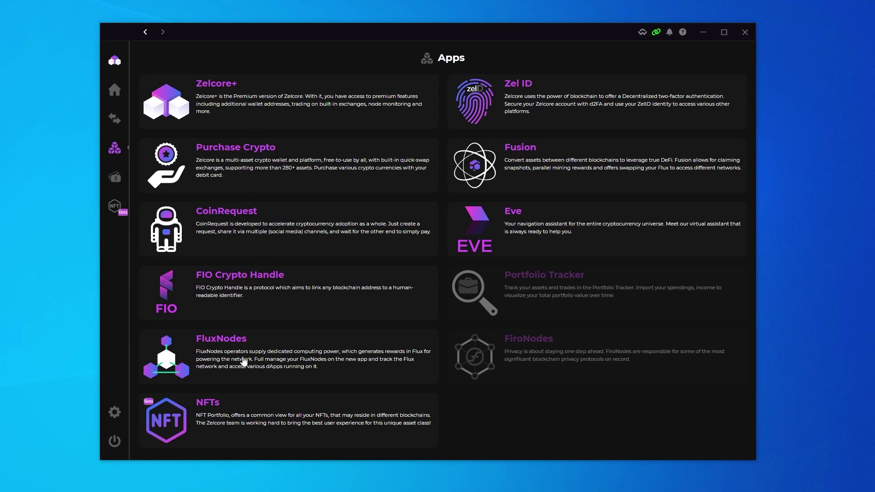
click(265, 356)
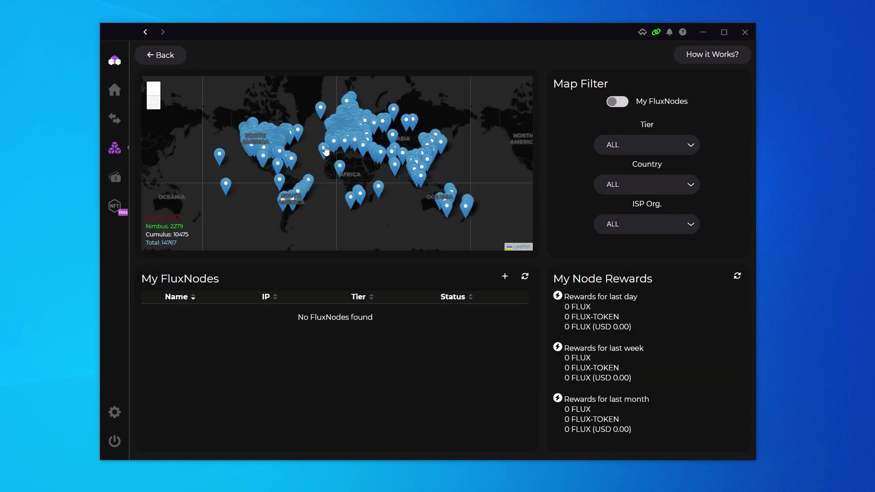
scroll(325, 151, up, 1)
drag(314, 168, 332, 158)
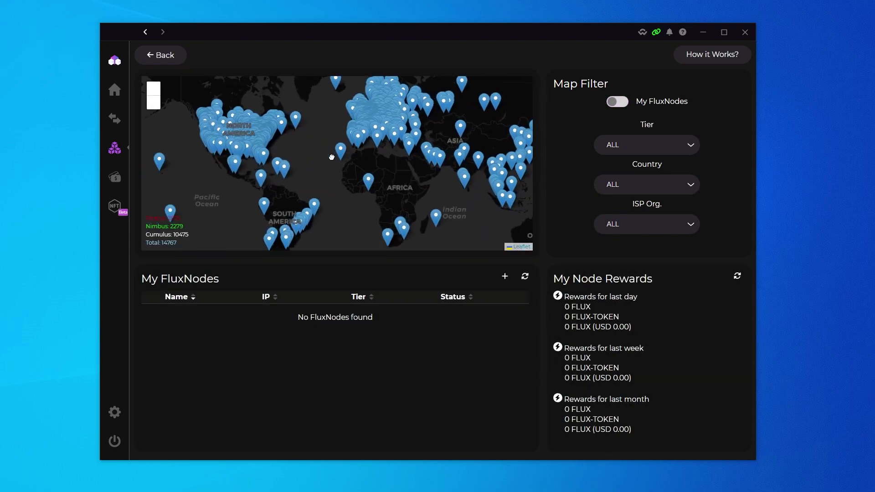
scroll(320, 182, down, 1)
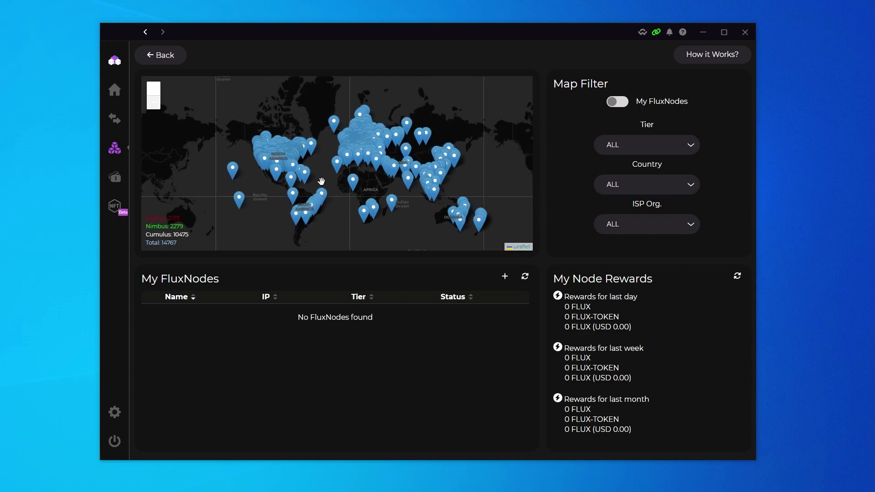
Set up a 100.00 USD to USDT card purchase for Canada, accept the terms, and check the empty order history
mouse_move(135, 155)
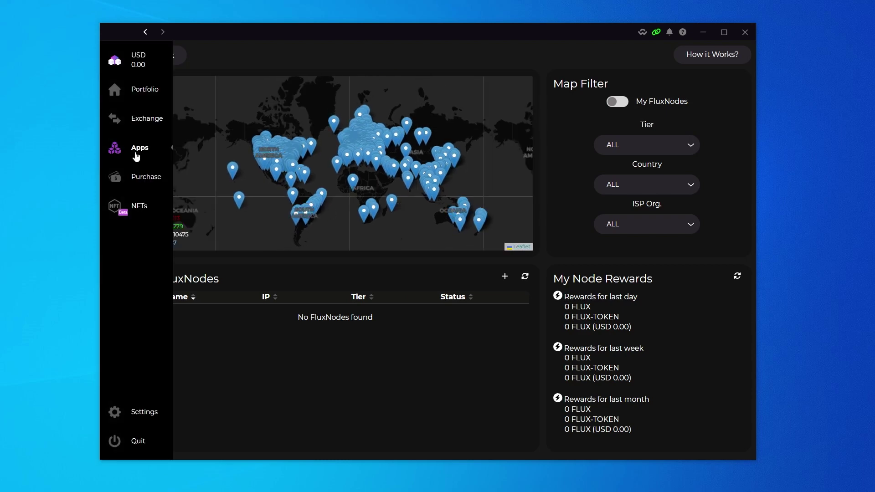
click(146, 179)
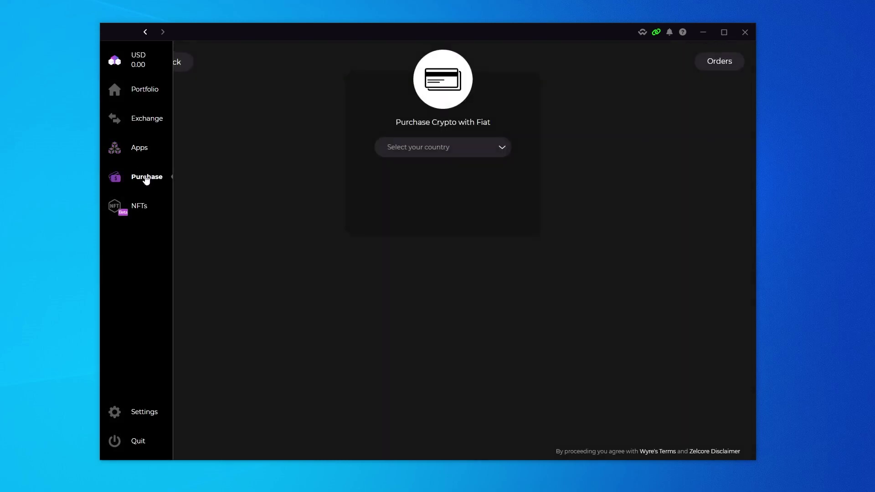
click(437, 155)
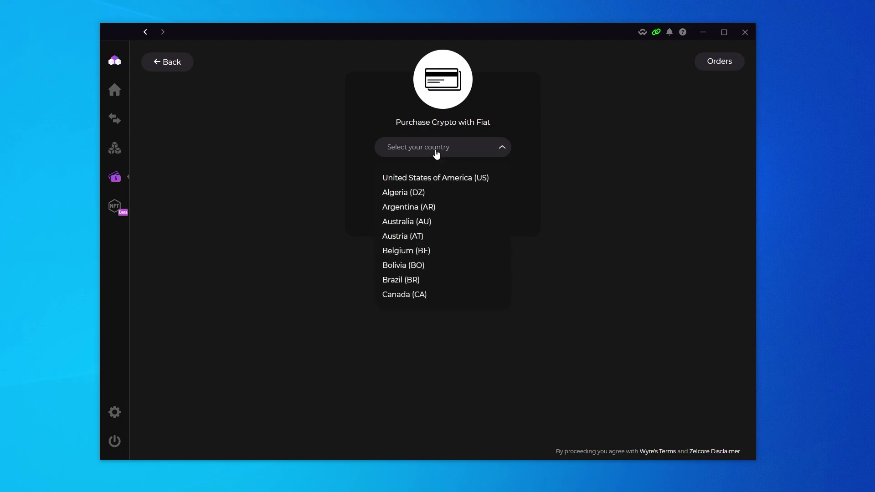
click(407, 295)
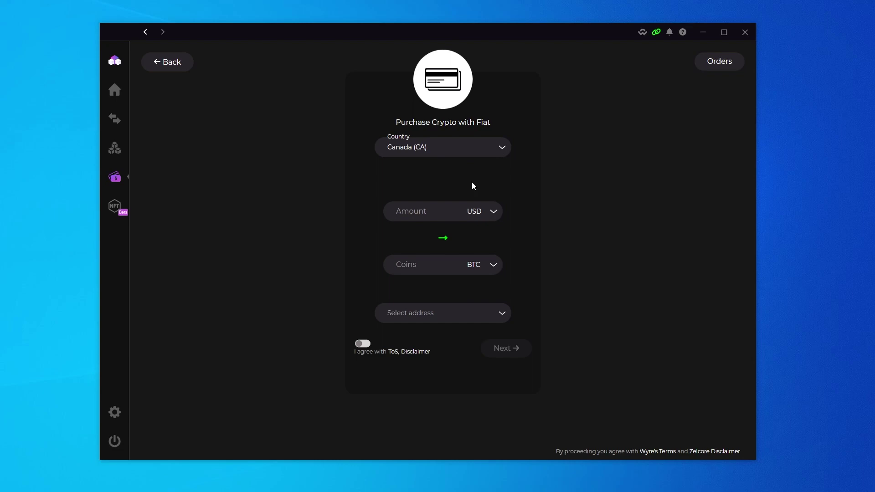
click(433, 312)
click(362, 344)
click(505, 349)
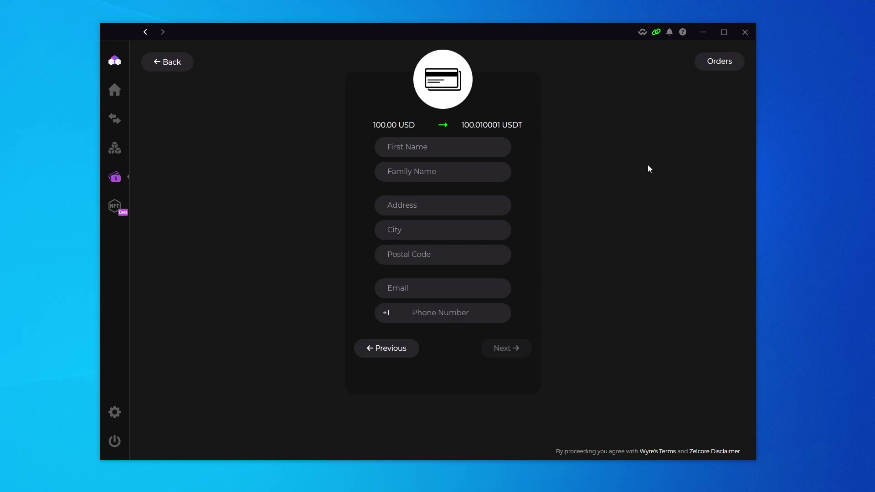
click(714, 68)
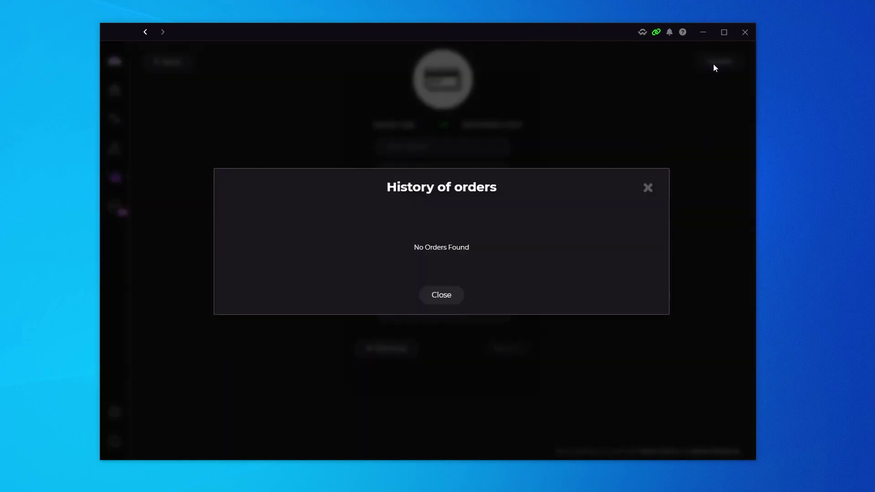
click(437, 297)
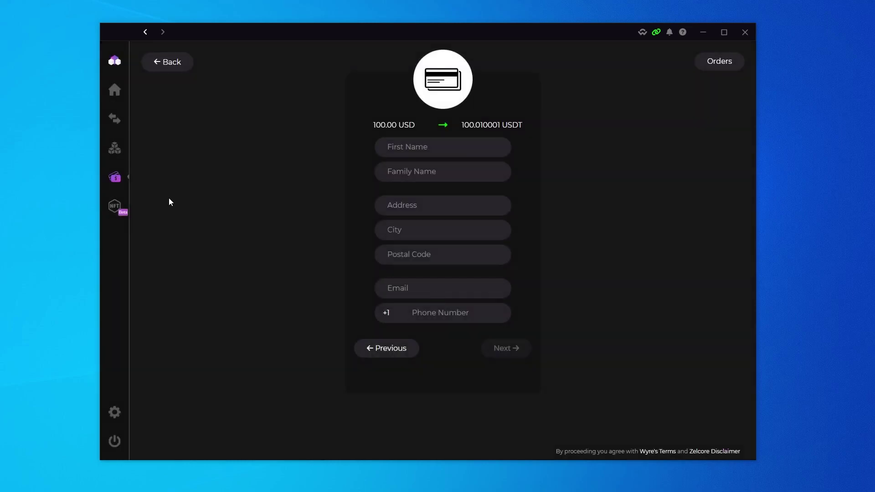
From NFTs, get the Ethereum receive address and QR code for Wallet 2
click(121, 215)
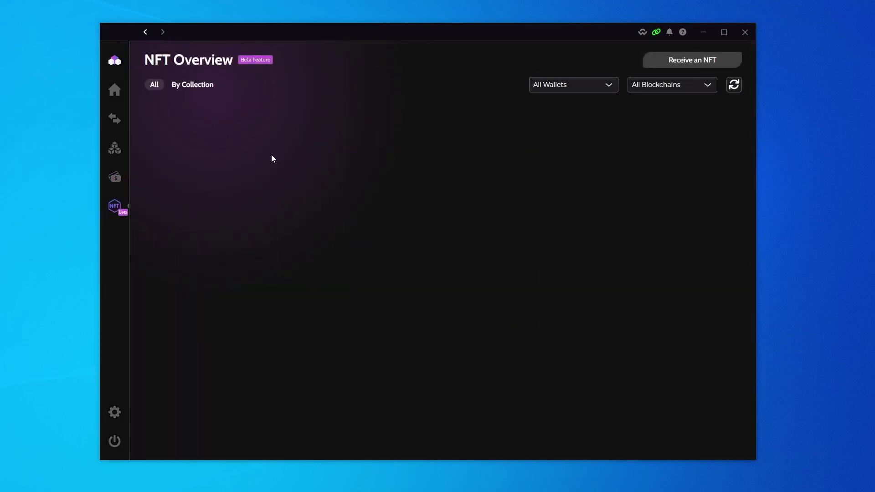
click(700, 64)
click(436, 216)
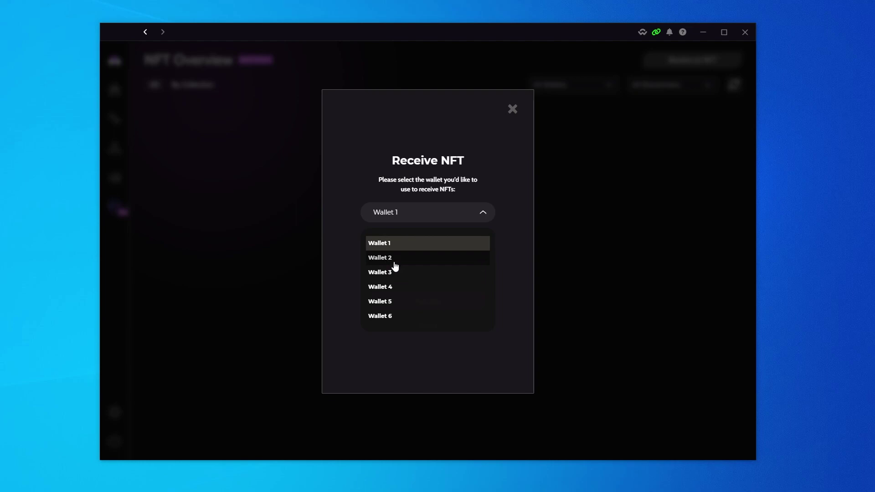
click(433, 259)
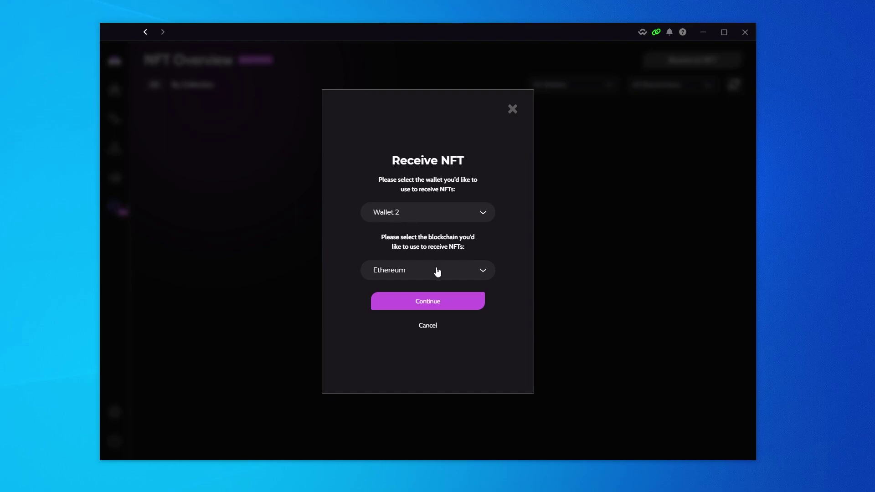
click(435, 270)
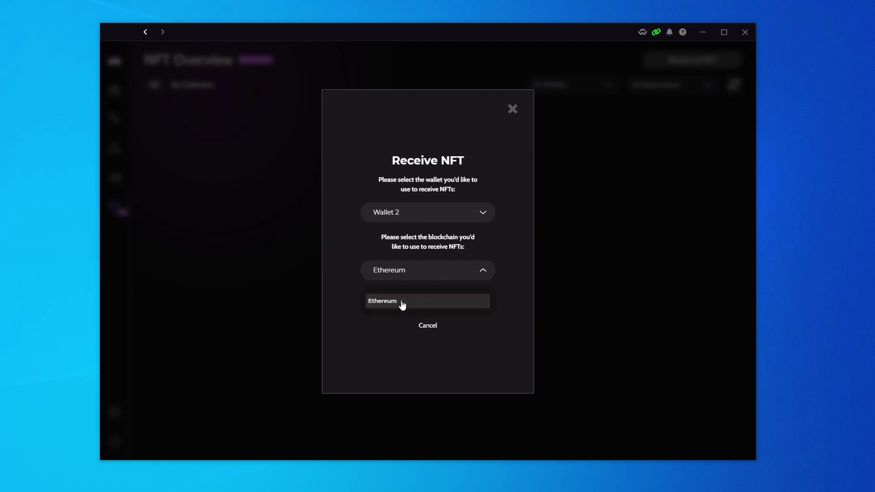
click(402, 266)
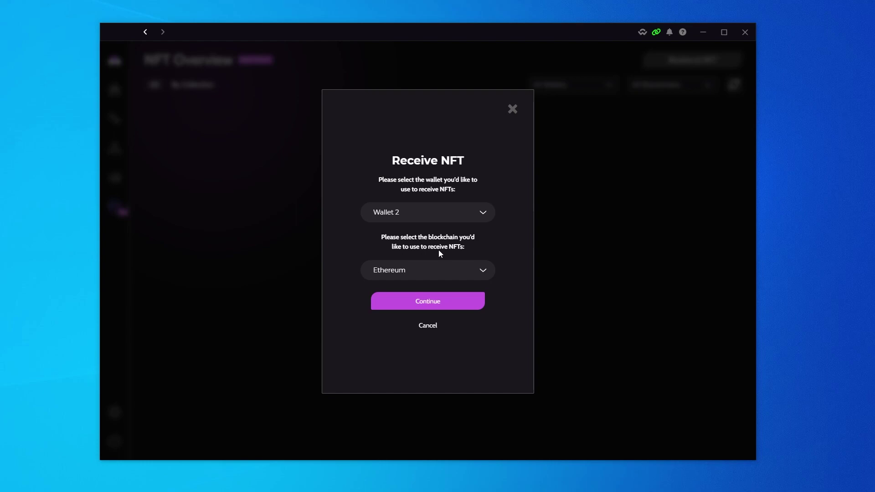
click(429, 302)
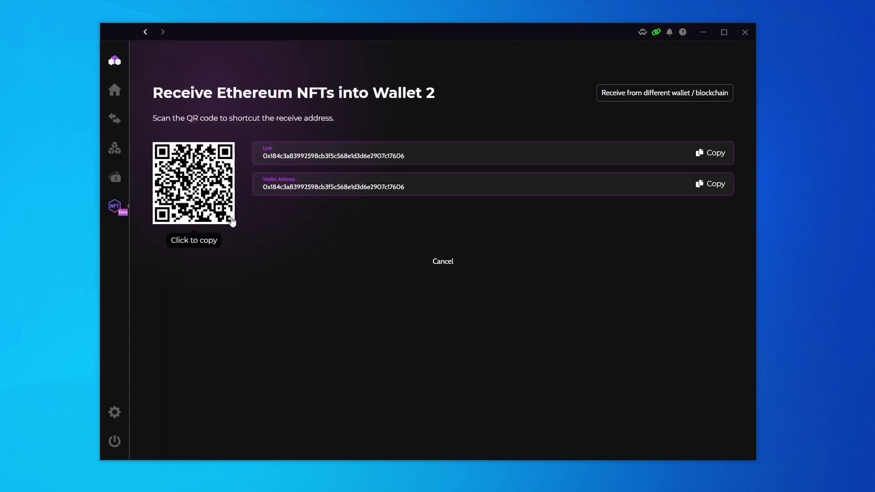
In Appearance settings, keep USD as currency, English as language and portfolio values in fiat
mouse_move(116, 387)
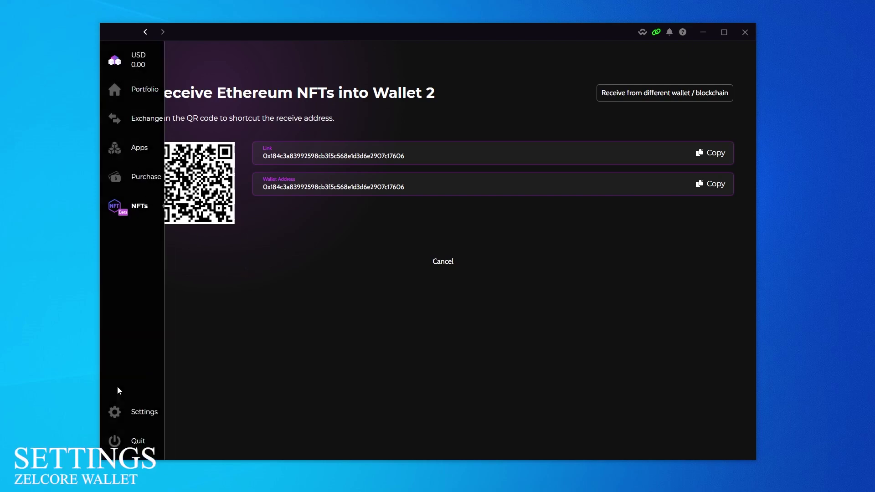
click(115, 414)
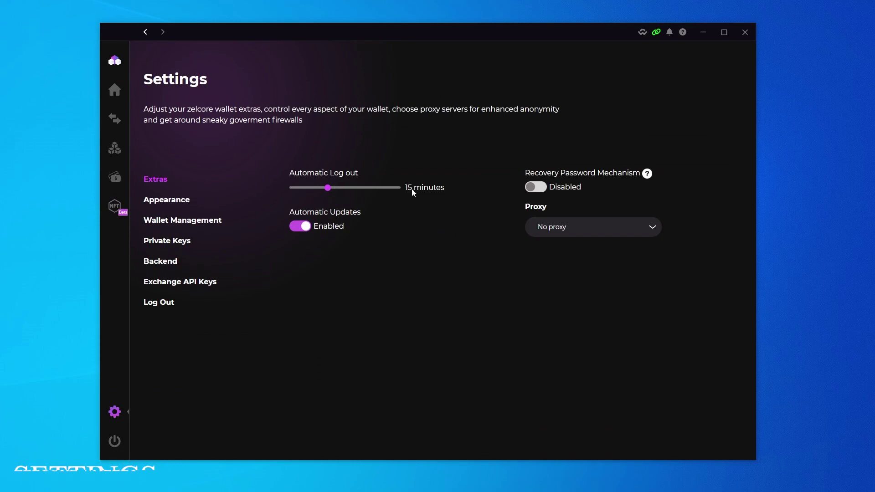
click(172, 200)
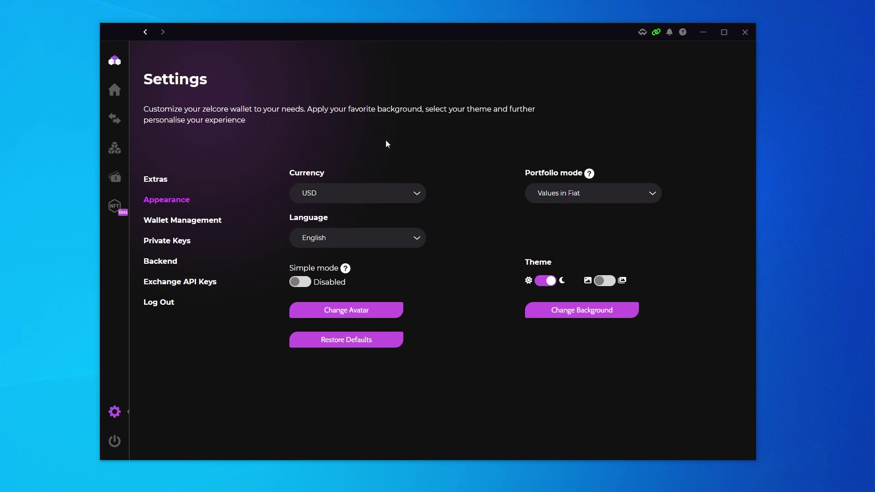
click(315, 195)
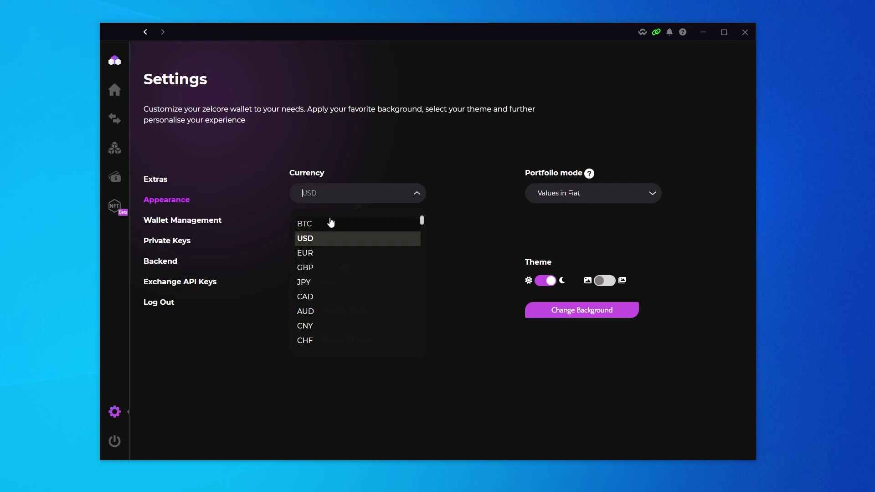
click(390, 148)
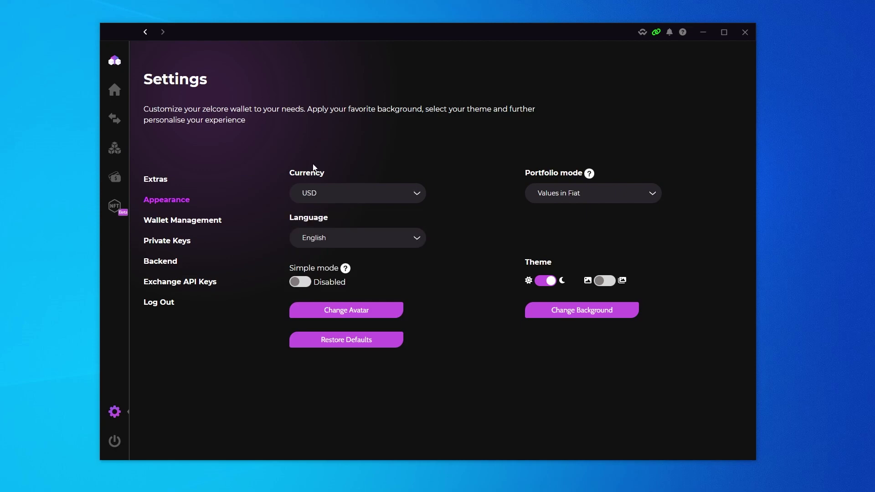
click(337, 239)
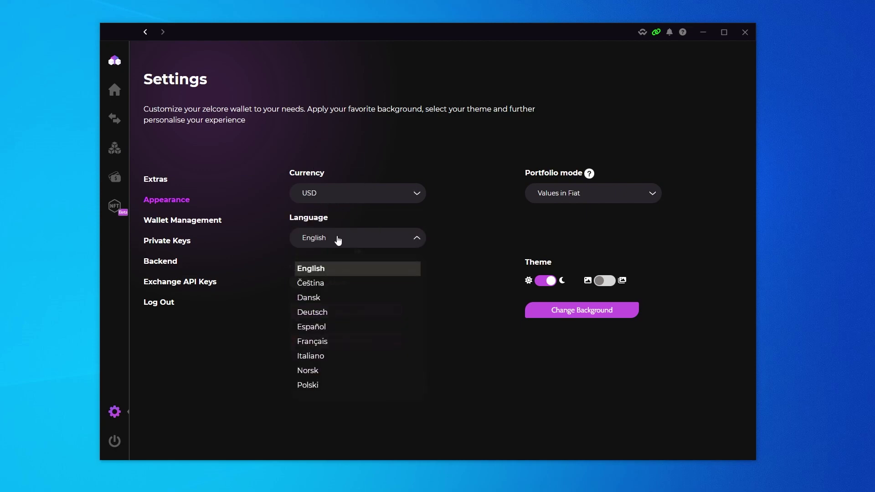
click(478, 234)
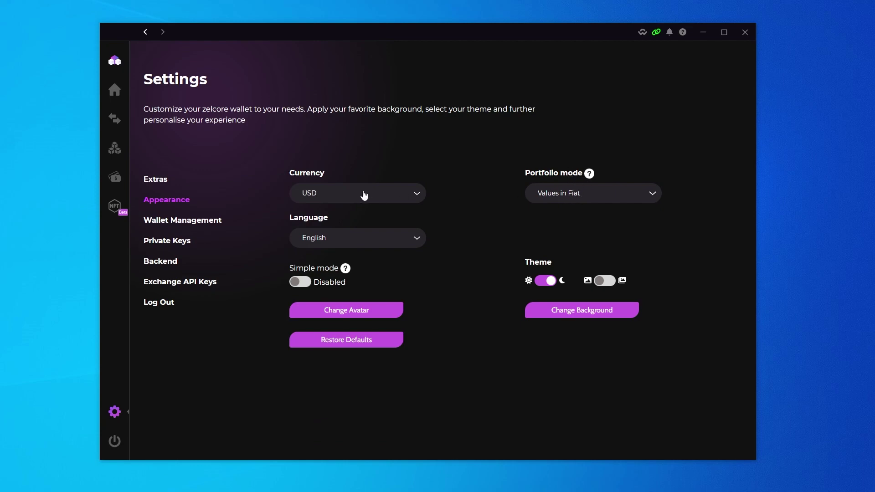
click(560, 201)
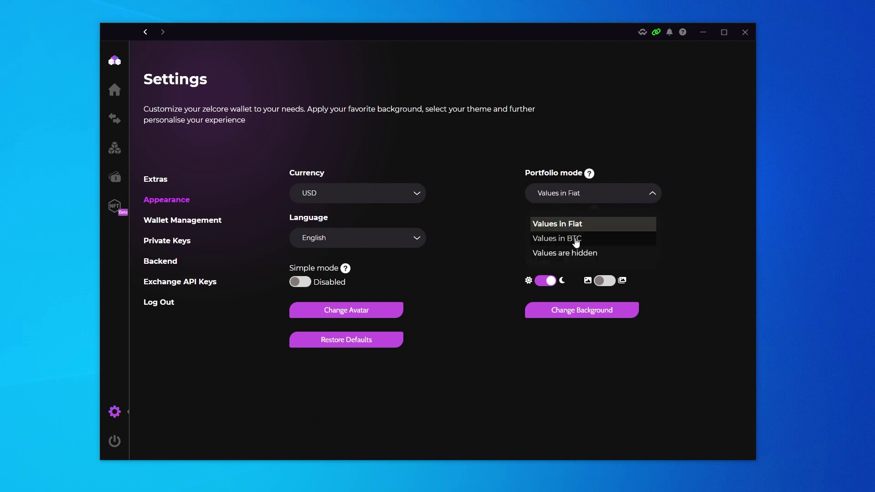
click(462, 258)
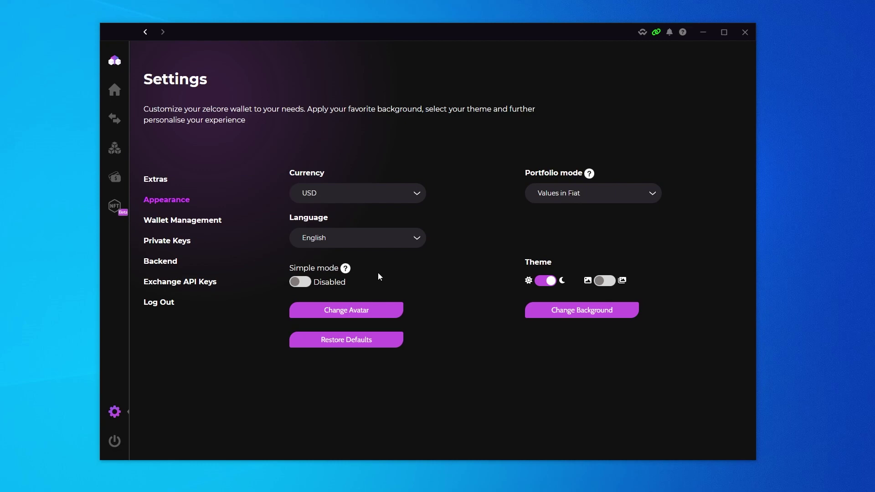
Leave simple mode, avatar and dark theme unchanged, enable the purple smoke background, and return to Portfolio
click(303, 286)
click(297, 286)
click(355, 314)
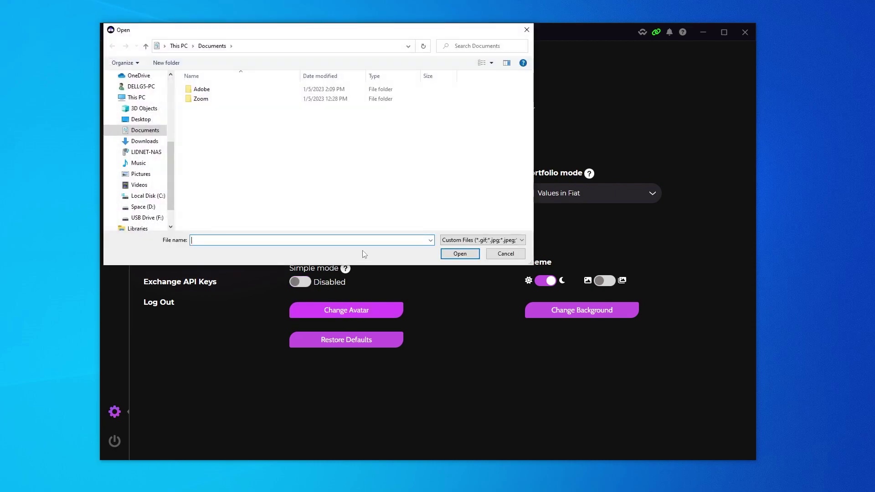
click(506, 254)
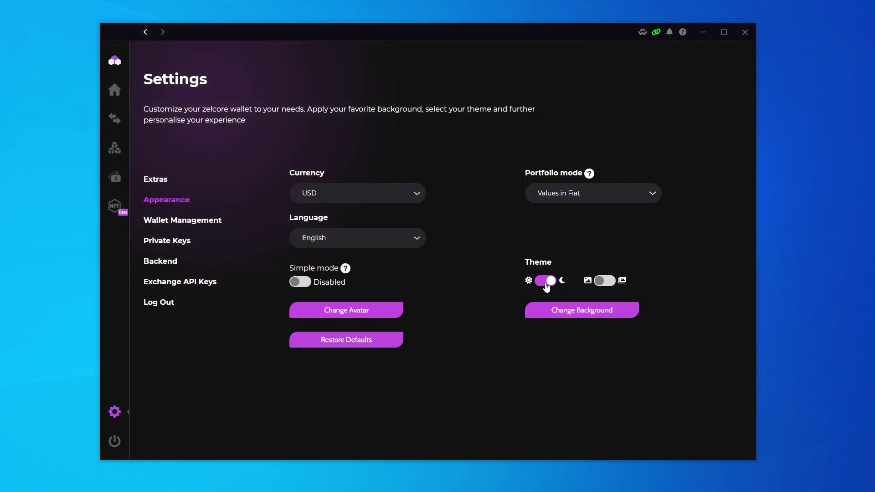
click(547, 284)
click(554, 286)
click(606, 281)
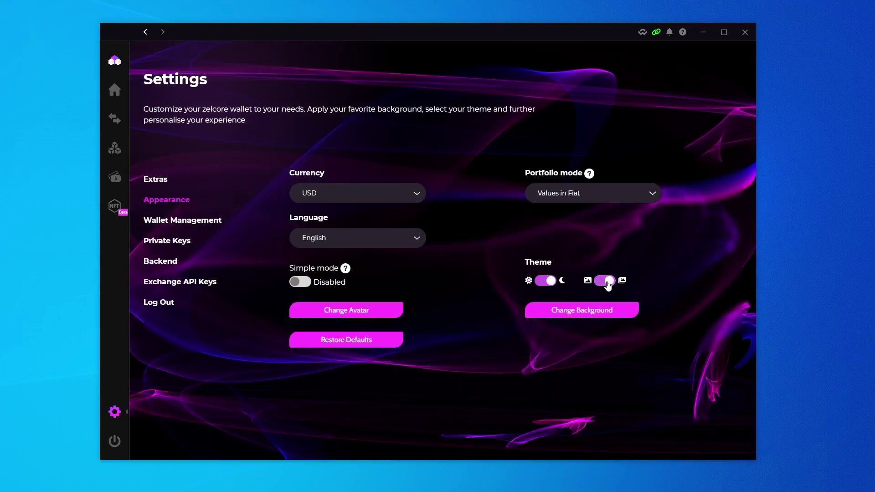
click(114, 89)
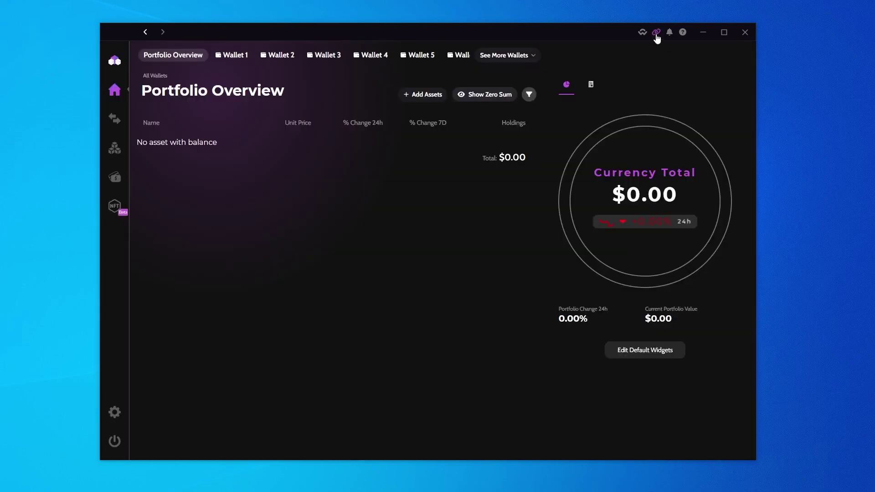
Check the Zelcore Server connection details, then open the Help Center showing version v6.3.0
click(656, 37)
click(656, 36)
click(683, 33)
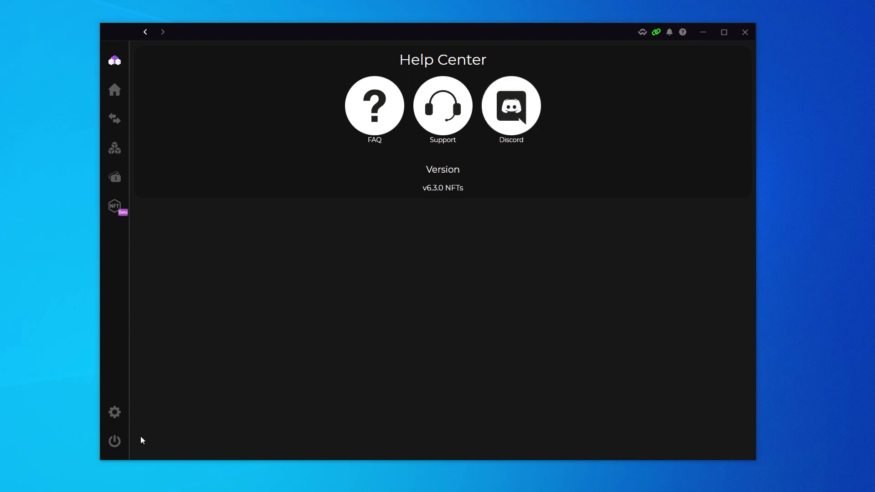
Quit from the sidebar and confirm Log Out to return to the Welcome back screen
mouse_move(117, 445)
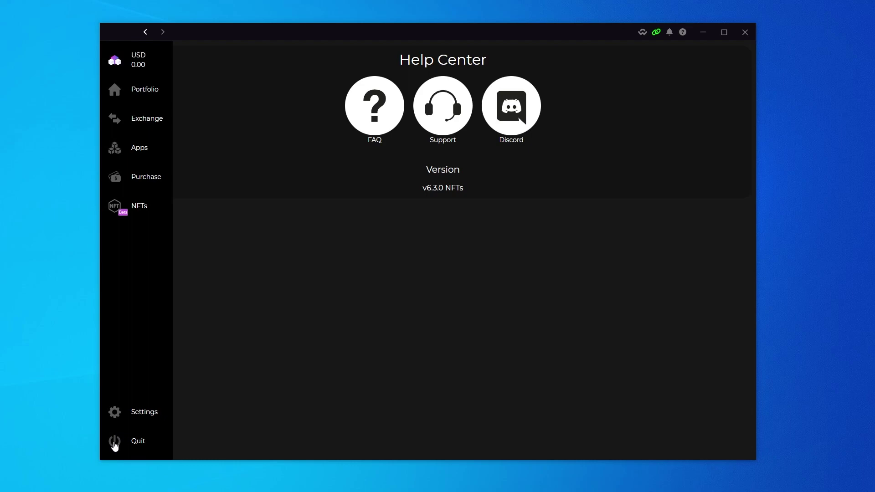
click(114, 444)
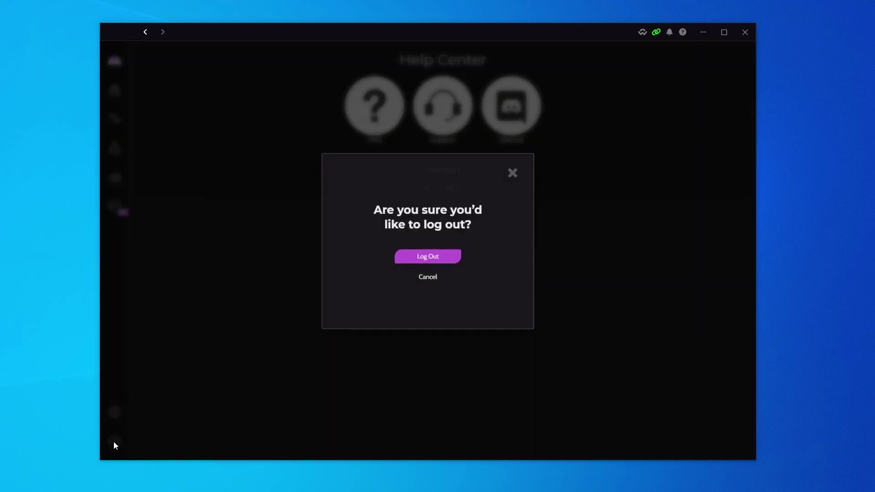
click(427, 258)
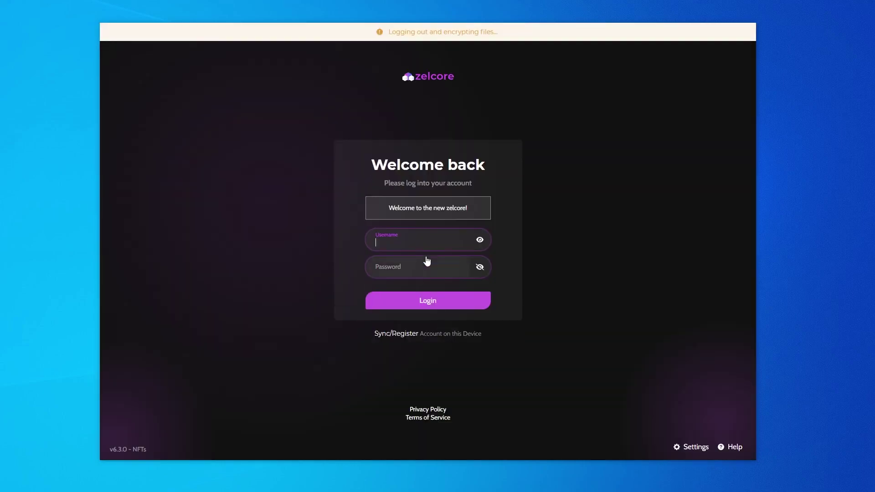